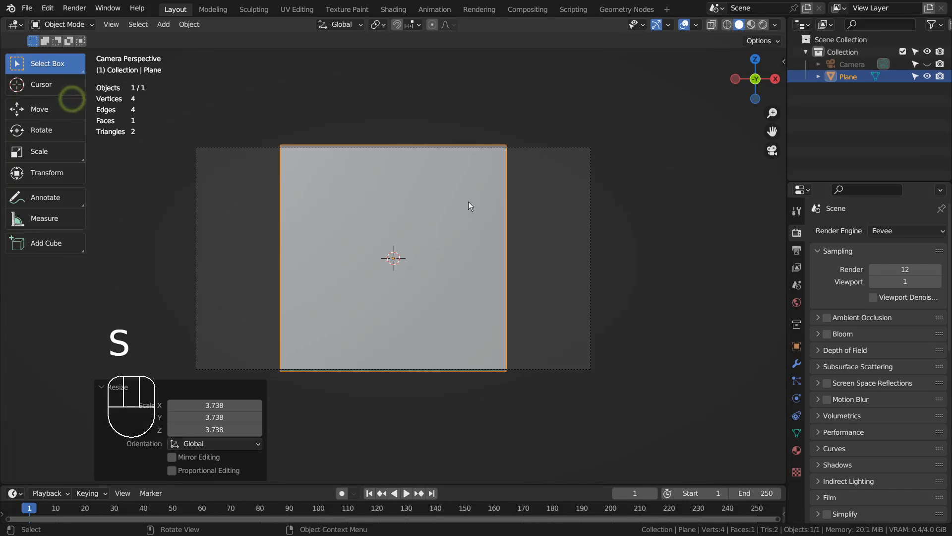
- Stretch the plane along X by about 1.757 to fill the camera frame and switch to the Texture Paint workspace
key("s")
key("x")
left_click(565, 222)
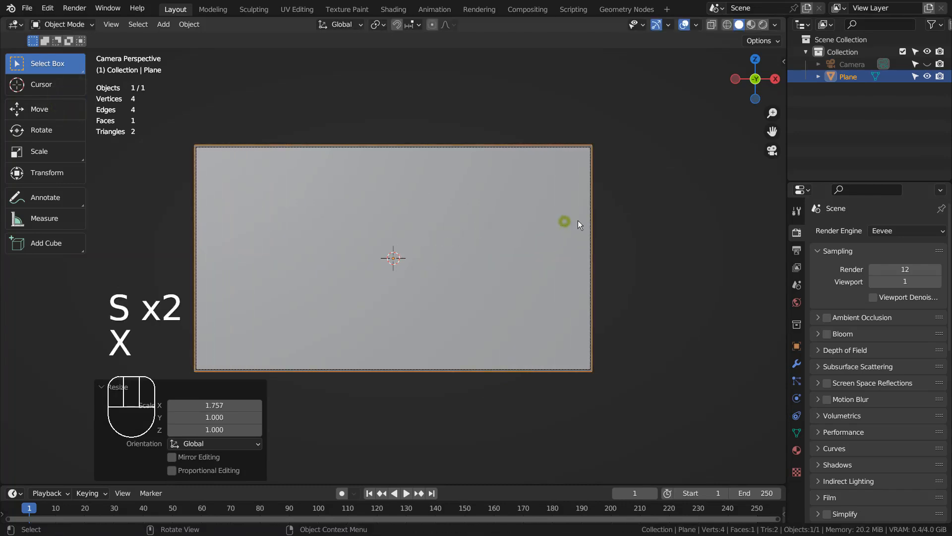
left_click(370, 9)
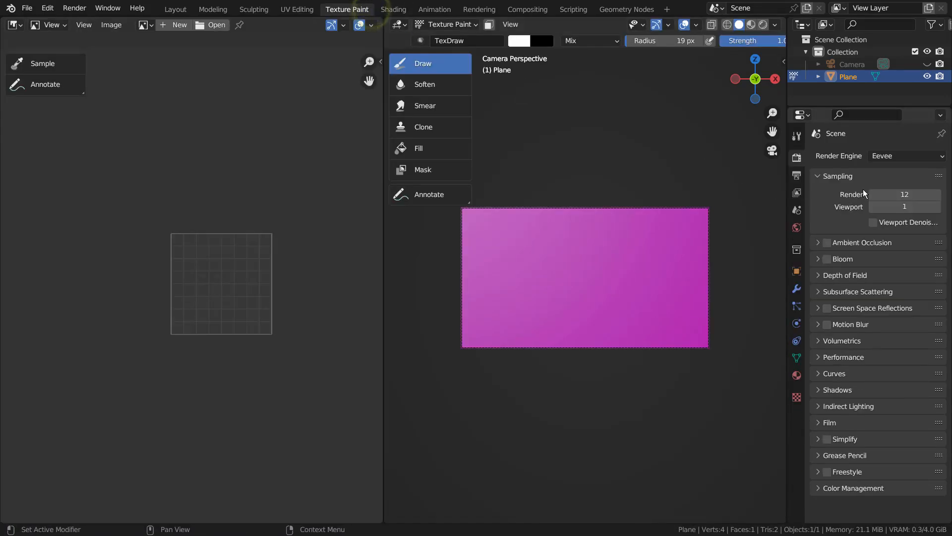
key("n")
left_click(779, 149)
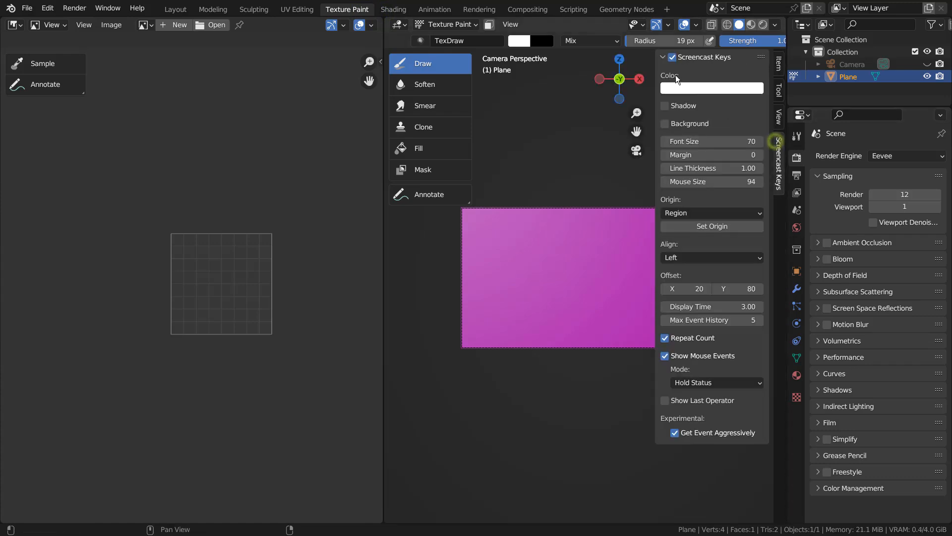
key("n")
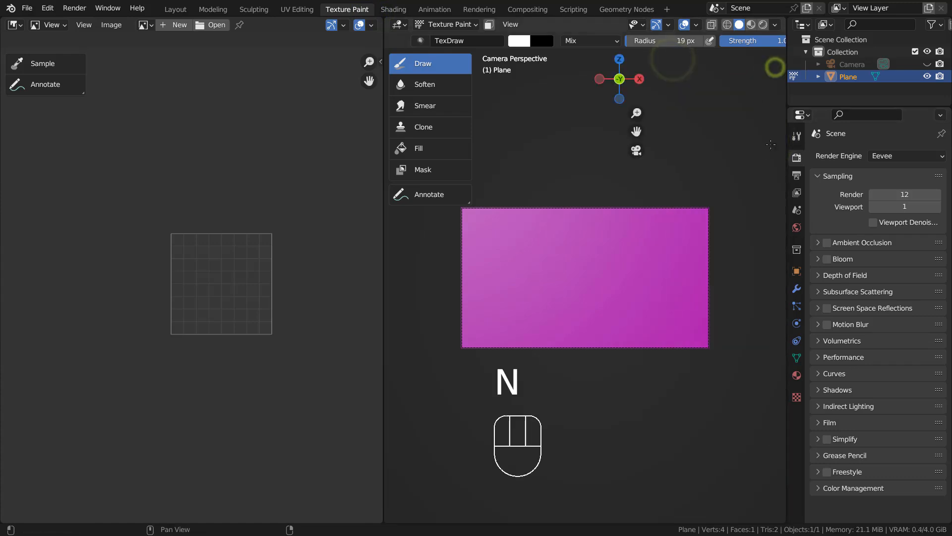
- Add a Base Color paint slot to the plane with a blank 1024 × 1024 px texture named Plane Base Color
left_click(797, 137)
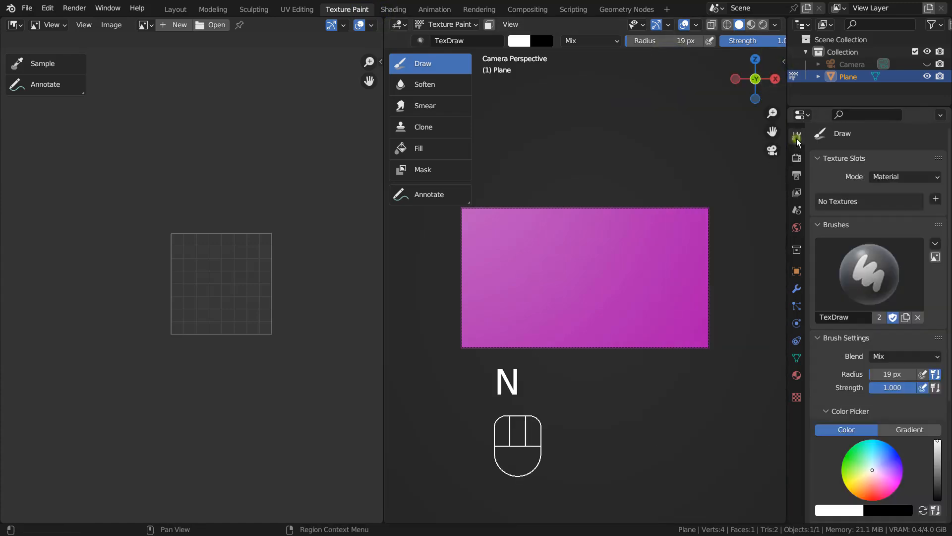
left_click(936, 198)
left_click(868, 212)
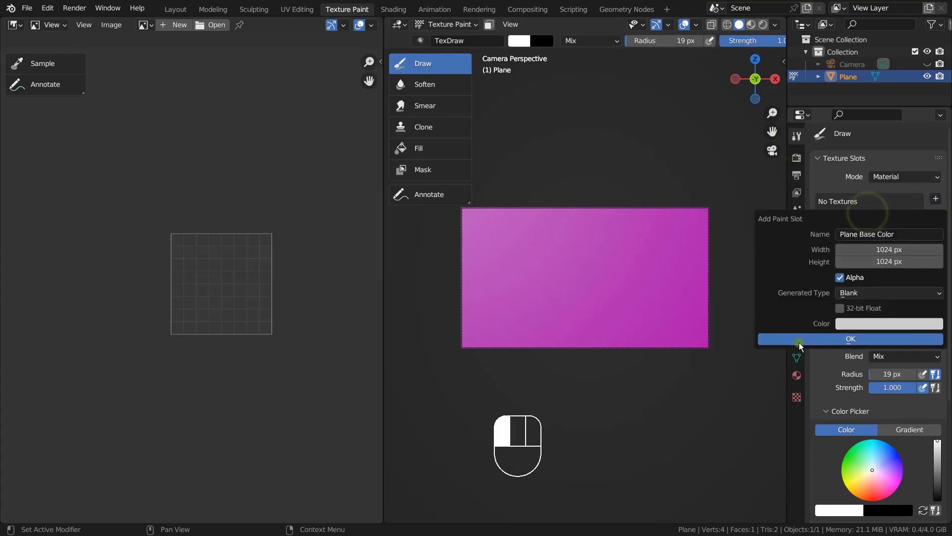
left_click(797, 339)
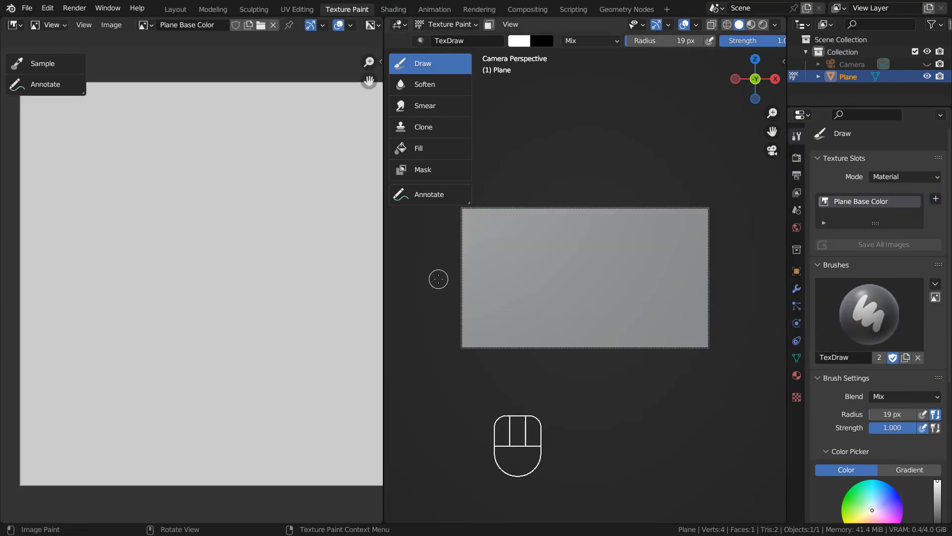
- Enlarge the brush radius to 64 px and paint white rolling hills across the lower two-thirds of the plane
key("bracketright")
key("bracketright")
key("bracketright")
key("bracketright")
key("bracketright")
key("bracketright")
key("bracketright")
key("bracketright")
key("bracketright")
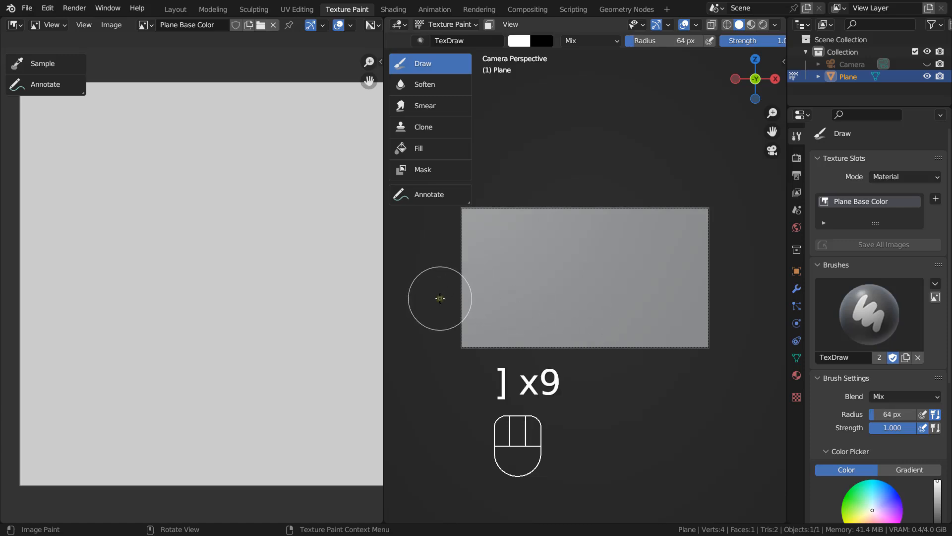
mouse_move(440, 298)
left_mouse_down()
mouse_move(552, 272)
mouse_move(693, 288)
mouse_move(425, 315)
mouse_move(712, 345)
mouse_move(516, 342)
left_mouse_up()
- Reduce the brush radius to 45 px and paint two green hills in the lower corners of the plane
key("bracketleft")
key("bracketleft")
key("bracketleft")
key("bracketleft")
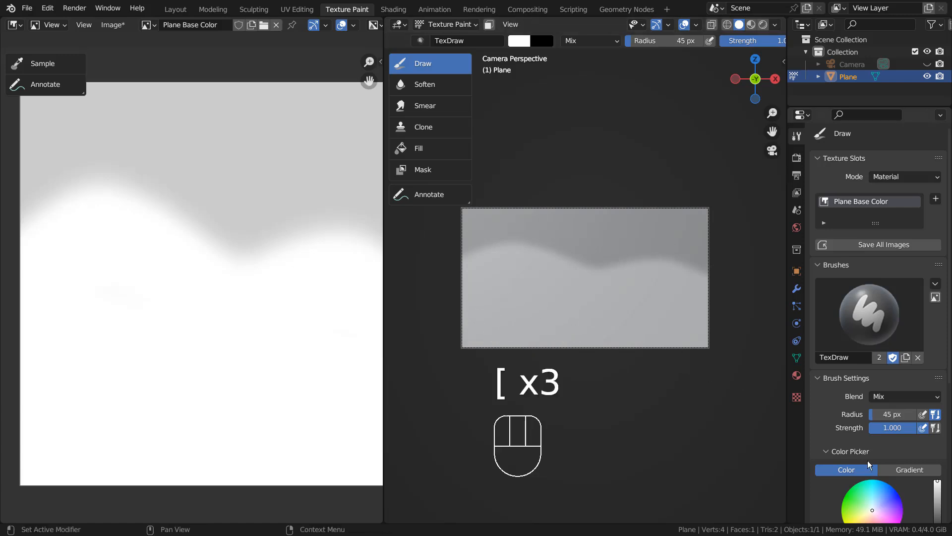
left_click(859, 494)
mouse_move(446, 314)
left_mouse_down()
mouse_move(482, 300)
mouse_move(525, 305)
mouse_move(559, 346)
mouse_move(461, 334)
mouse_move(525, 342)
mouse_move(504, 330)
left_mouse_up()
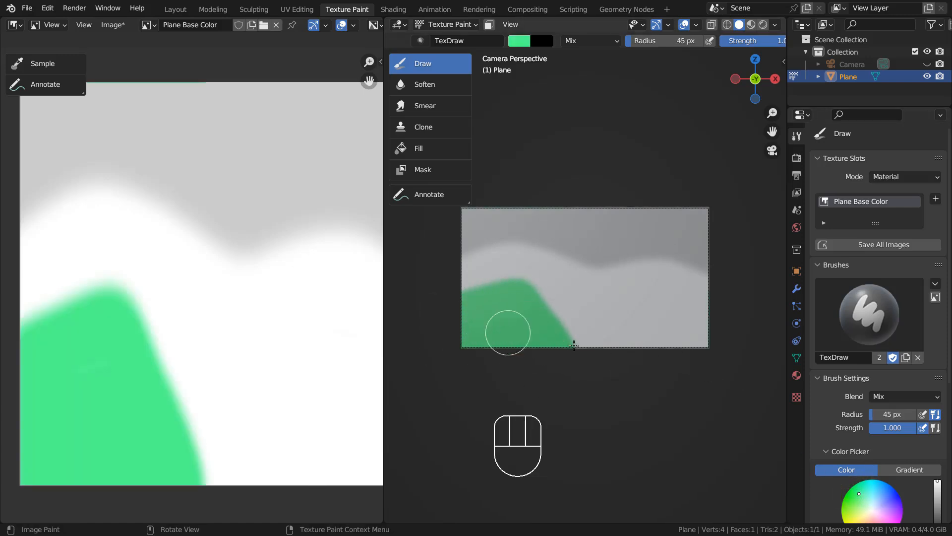
mouse_move(621, 353)
left_mouse_down()
mouse_move(667, 304)
mouse_move(703, 323)
mouse_move(714, 361)
mouse_move(702, 358)
mouse_move(729, 347)
mouse_move(692, 346)
left_mouse_up()
- Choose blue with a smaller brush and paint one thick stalk rising from each green hill
left_click(893, 503)
key("bracketleft")
key("bracketleft")
key("bracketleft")
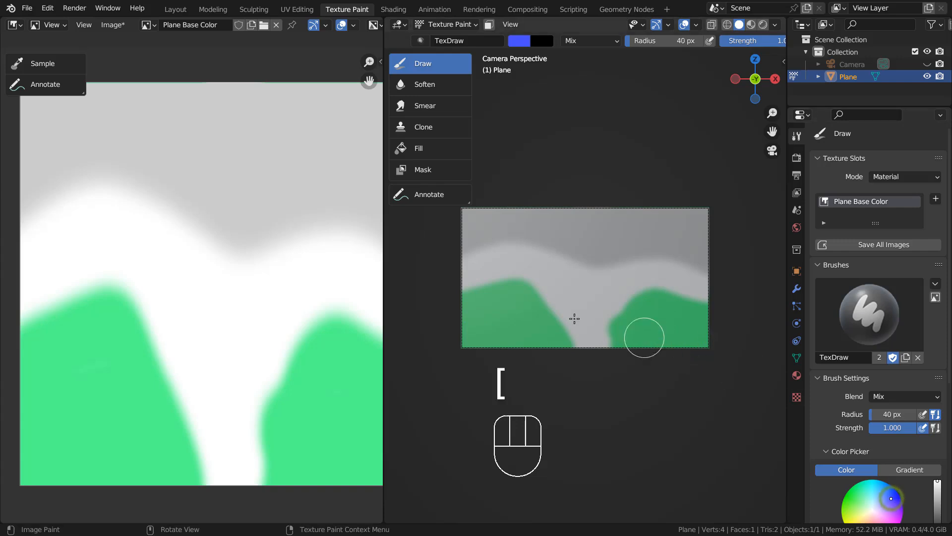
left_click_drag(506, 305, 517, 257)
left_click_drag(644, 321, 629, 261)
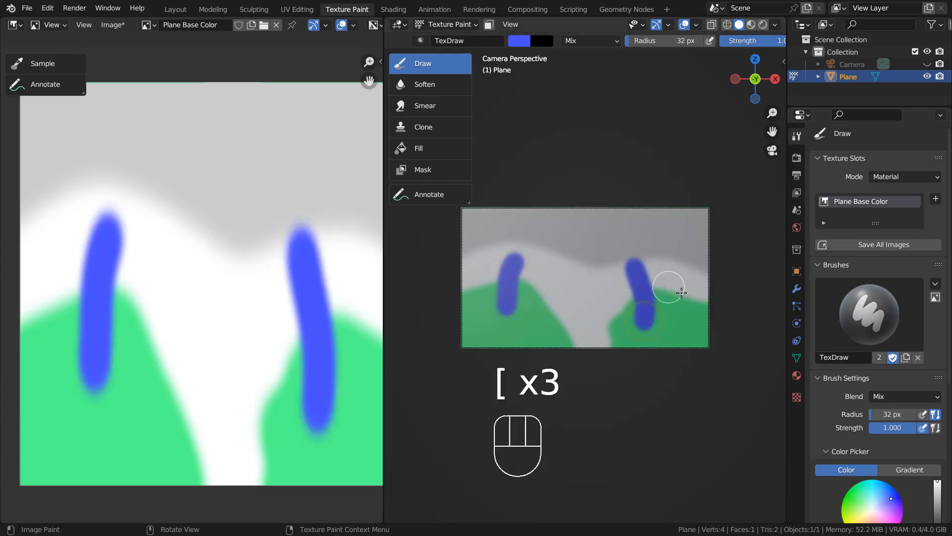
- Shrink the brush in stages to 17 px and paint four thinner blue stalks around the two thick ones
key("bracketleft")
key("bracketleft")
left_click_drag(683, 296, 675, 258)
key("bracketleft")
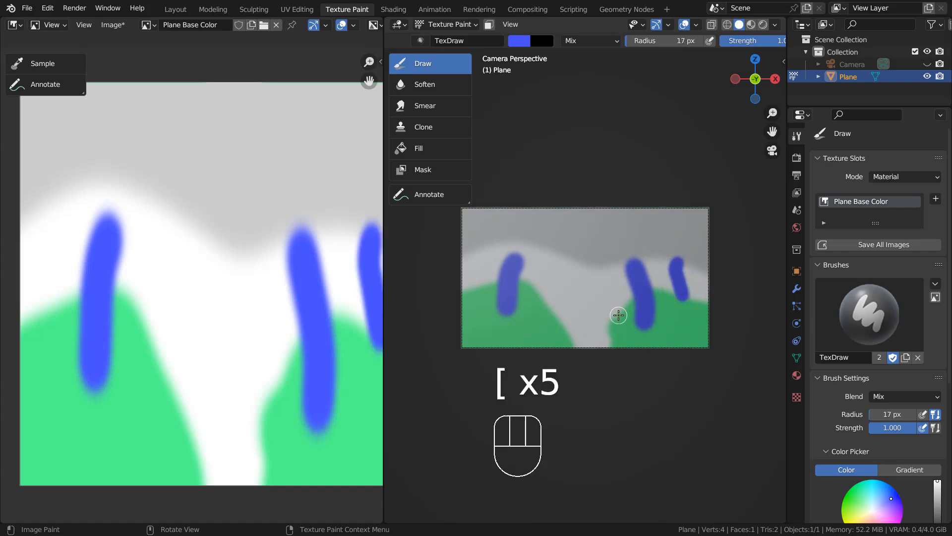
left_click_drag(618, 315, 604, 281)
left_click_drag(549, 322, 548, 286)
left_click_drag(471, 297, 470, 249)
- Reduce the brush further and paint short blue stalks near the base of both green hills
key("bracketleft")
key("bracketleft")
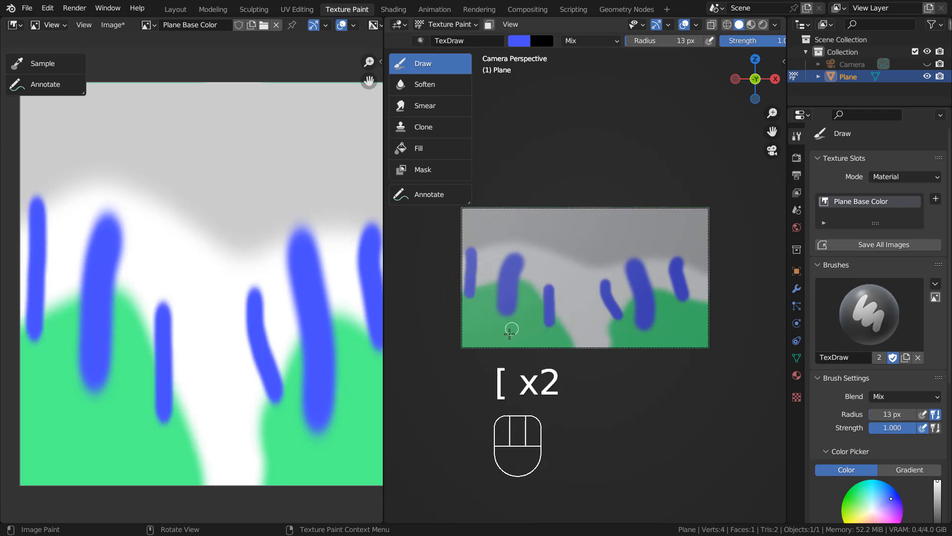
left_click_drag(489, 338, 481, 314)
left_click_drag(522, 342, 525, 326)
mouse_move(634, 345)
left_mouse_down()
mouse_move(634, 334)
mouse_move(680, 333)
mouse_move(679, 322)
left_mouse_up()
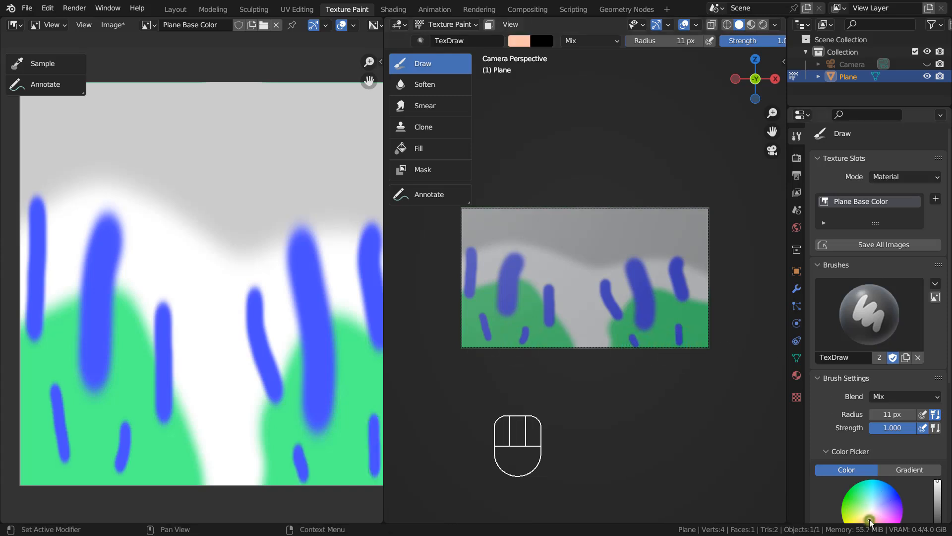
- Dab small peach dots across the grey sky area with an 11 px brush
left_click(688, 231)
left_click(653, 224)
left_click(653, 246)
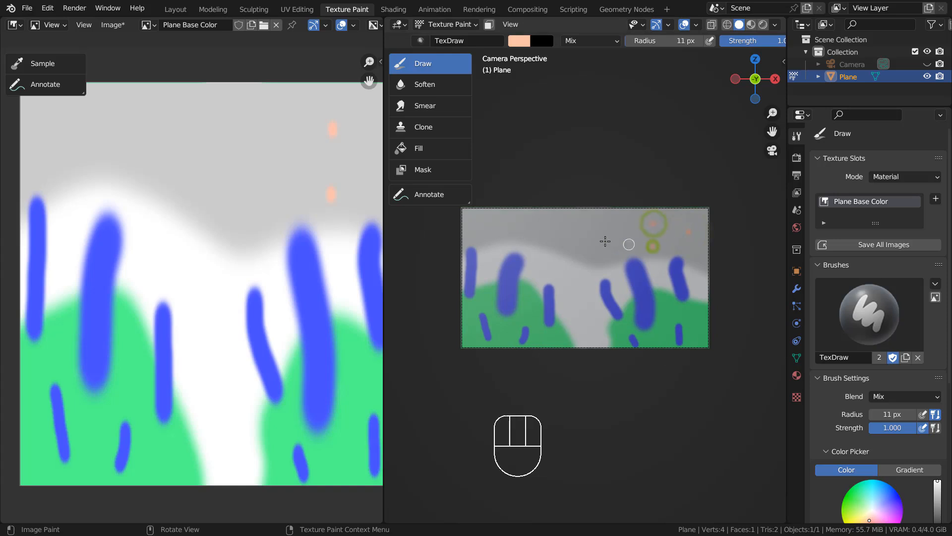
left_click(604, 241)
left_click(588, 224)
left_click(509, 230)
left_click(544, 222)
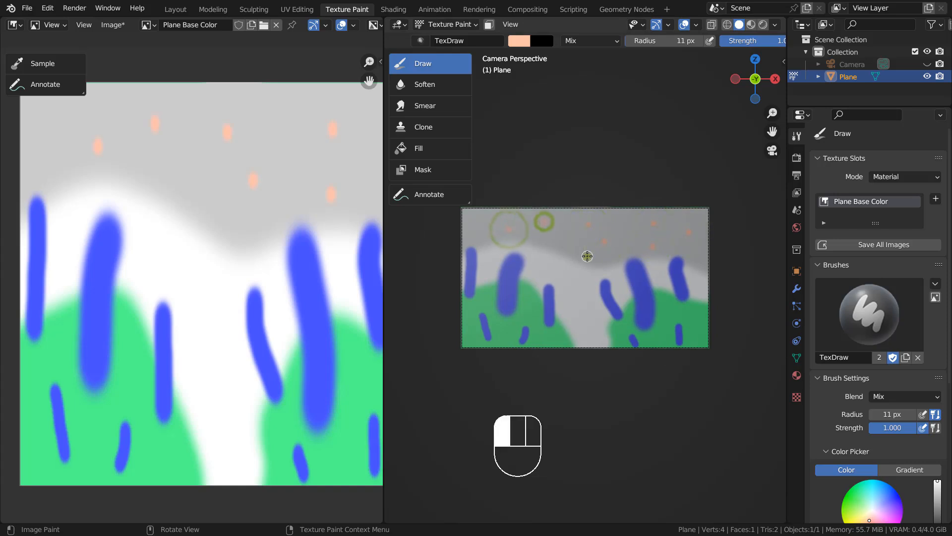
left_click(588, 256)
left_click(480, 219)
- Dab more peach dots over the white and green hills and render the camera view
left_click(554, 268)
left_click(589, 298)
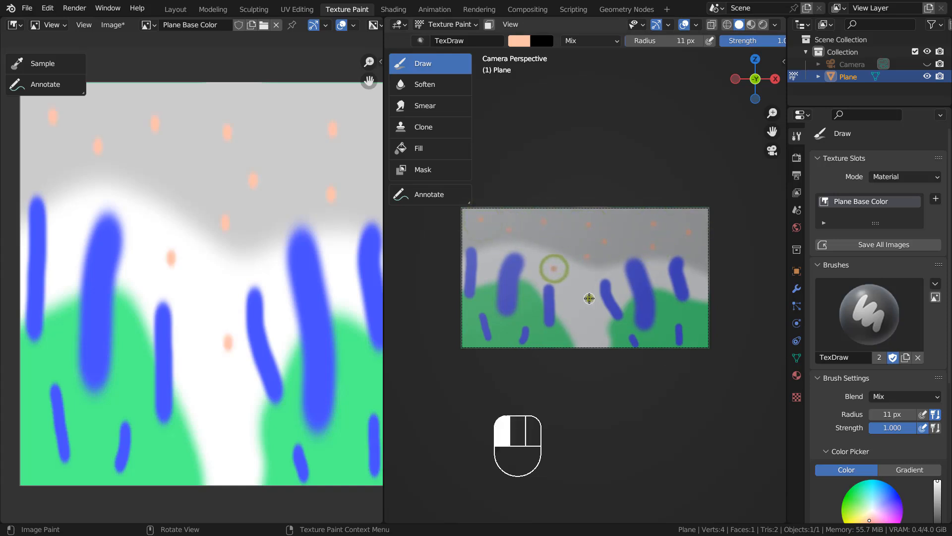
left_click(533, 317)
left_click(679, 319)
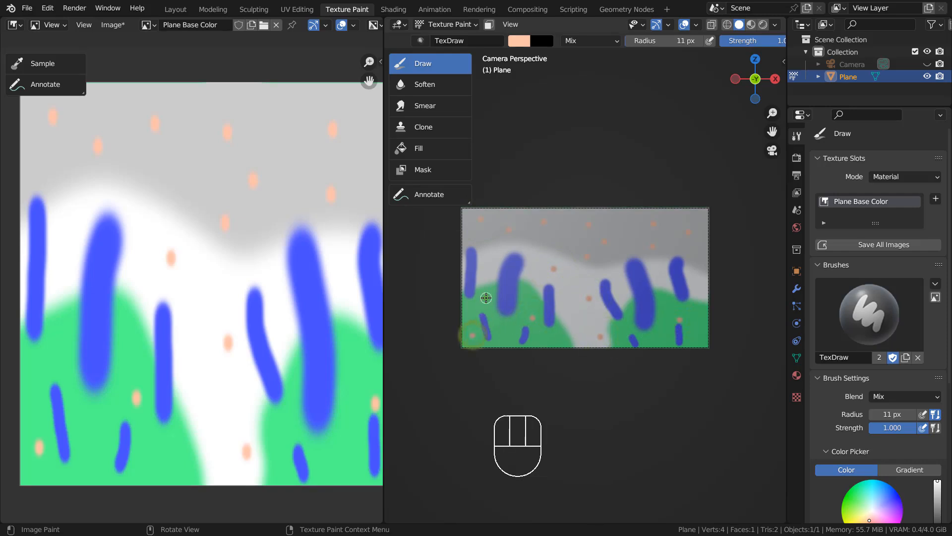
left_click(486, 297)
left_click(484, 264)
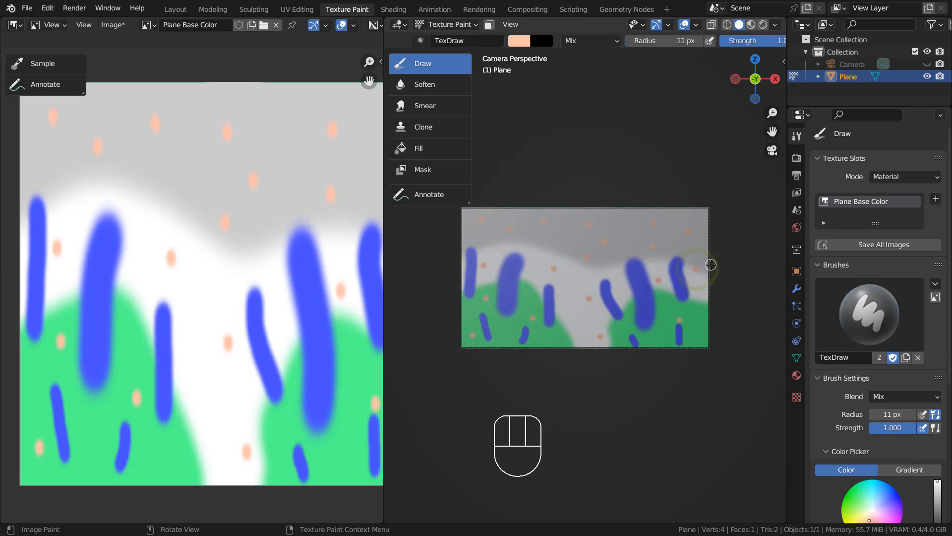
key("F12")
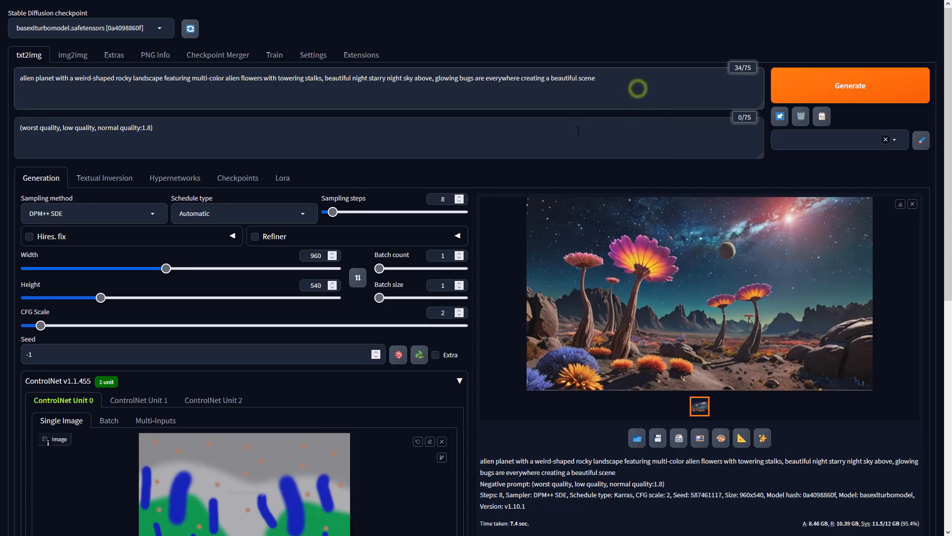
- Switch to Stable Diffusion WebUI and review the prompts, image size and sampling method for txt2img
left_click(572, 136)
left_click(323, 255)
left_click(323, 284)
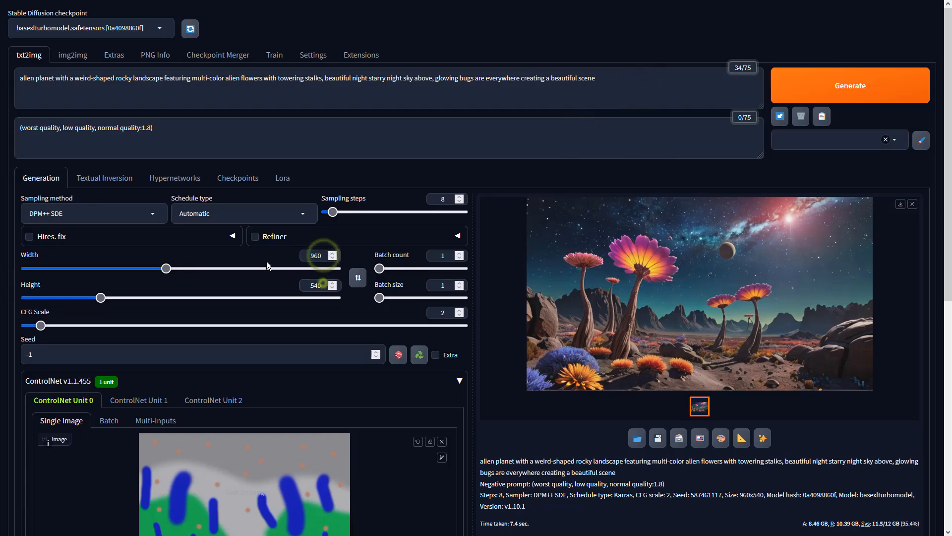
left_click(142, 214)
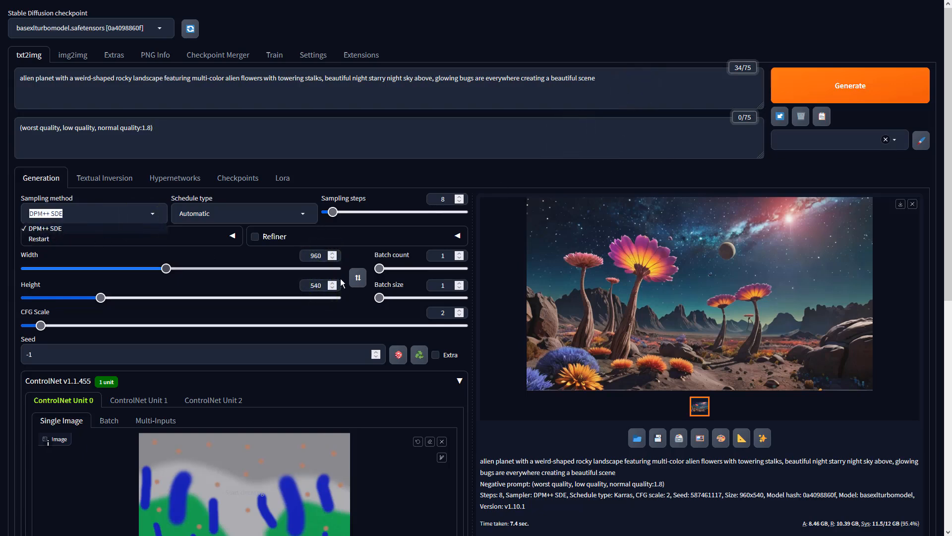
left_click(537, 461)
- Set ControlNet Unit 0 to the Depth control type with preprocessor none and model sai_xl_depth_256lora
scroll(522, 433, "down", 7)
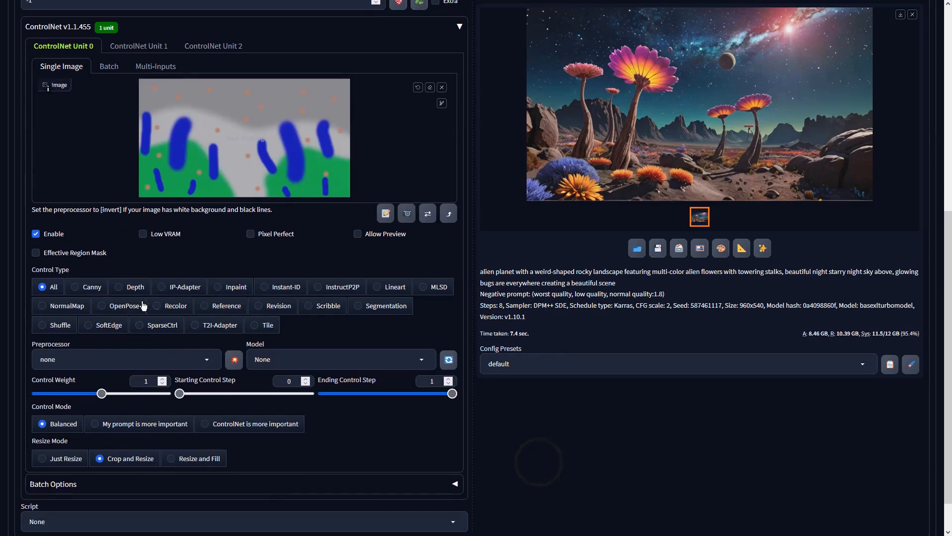
left_click(130, 288)
left_click(202, 358)
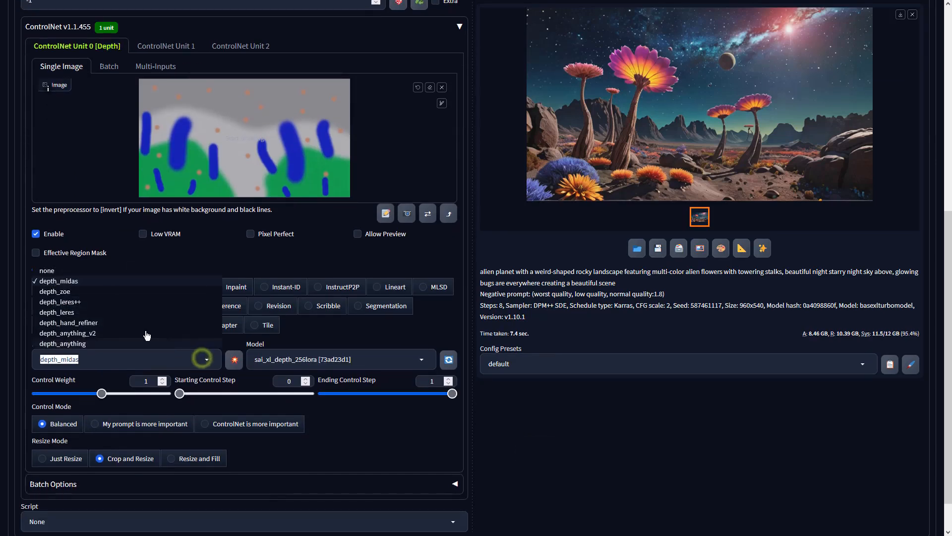
left_click(47, 270)
left_click(288, 355)
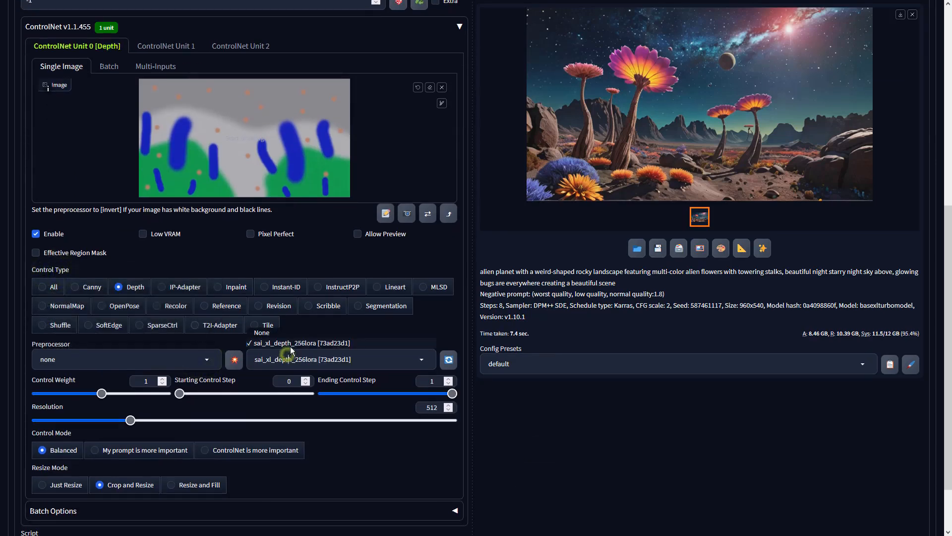
left_click(620, 310)
- Generate the txt2img image guided by the painted layout
scroll(690, 326, "up", 4)
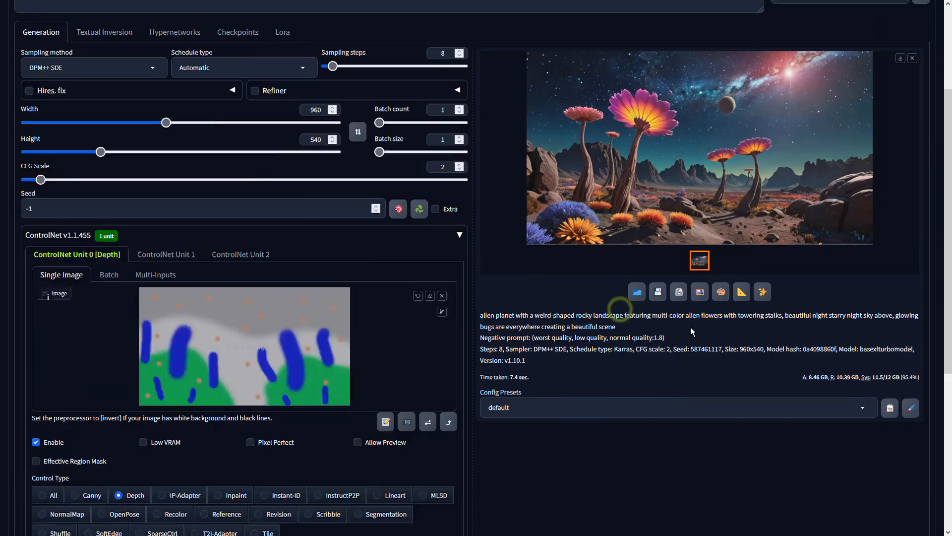
scroll(690, 326, "up", 3)
left_click(882, 90)
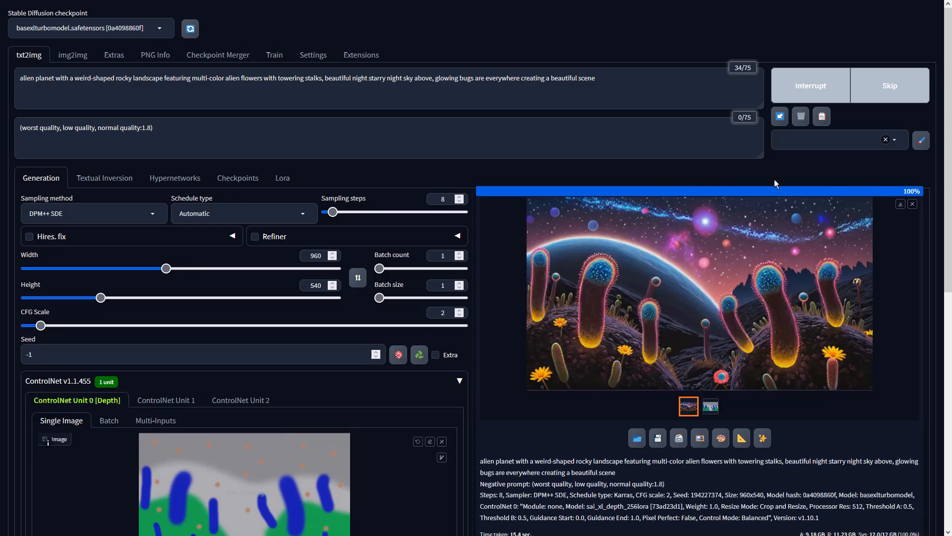
- Compare the generated image with the painted layout at full size
left_click(798, 241)
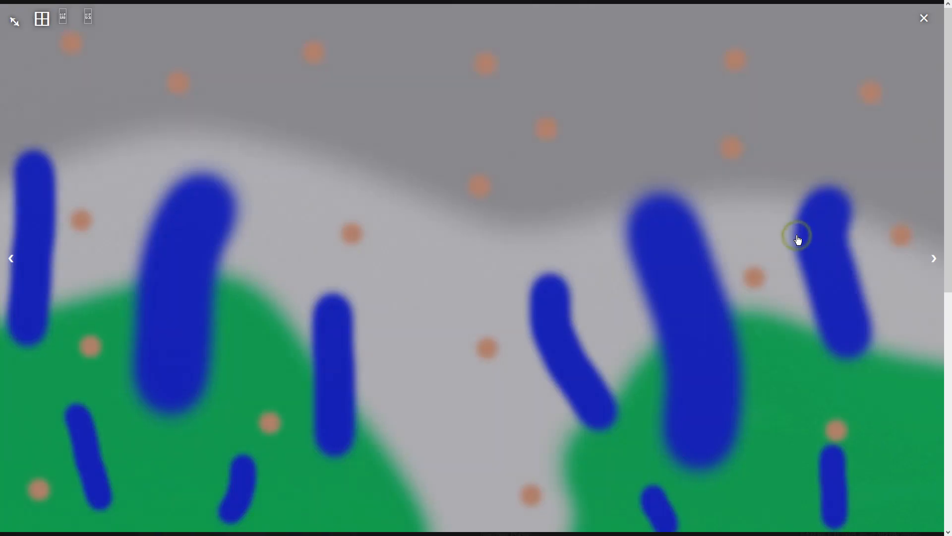
left_click(939, 256)
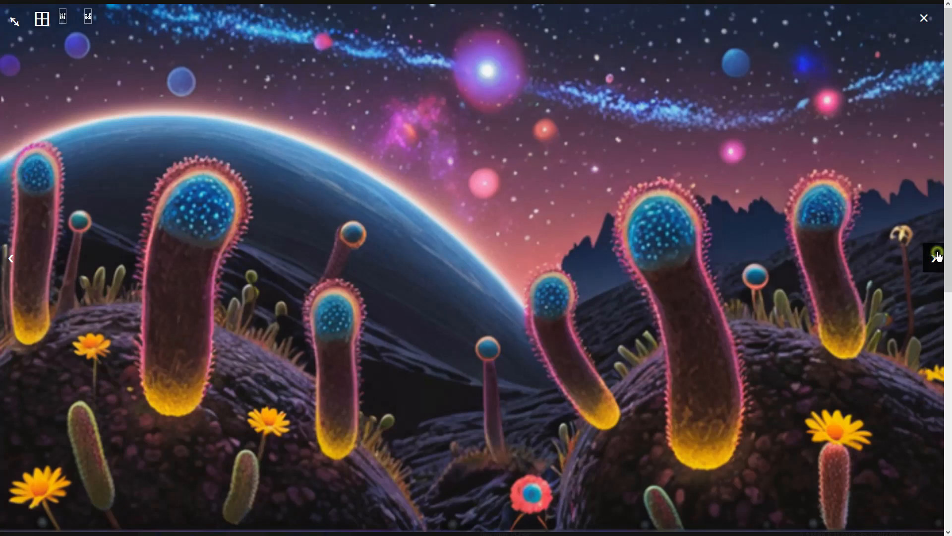
left_click(908, 251)
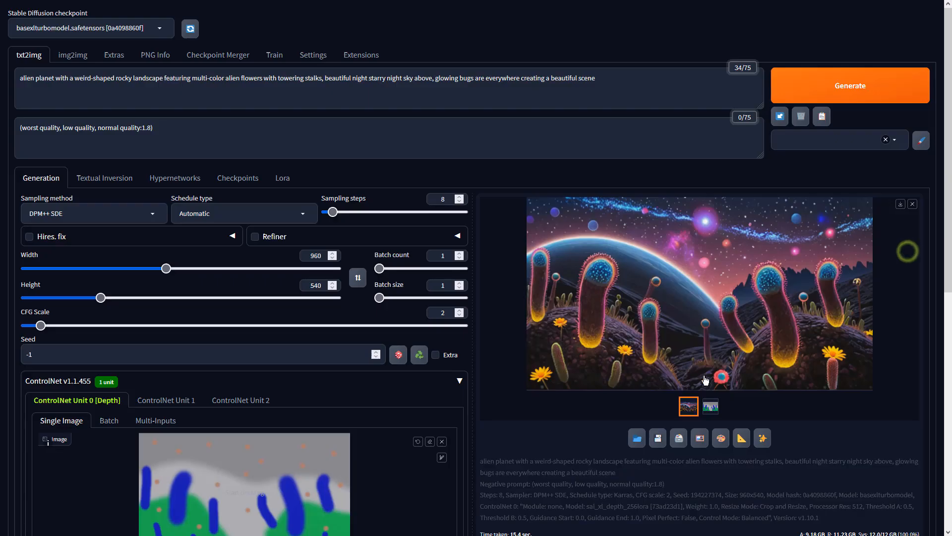
- Send the generated image to img2img and generate variations from it with batch count 4 and CFG scale 2
left_click(697, 433)
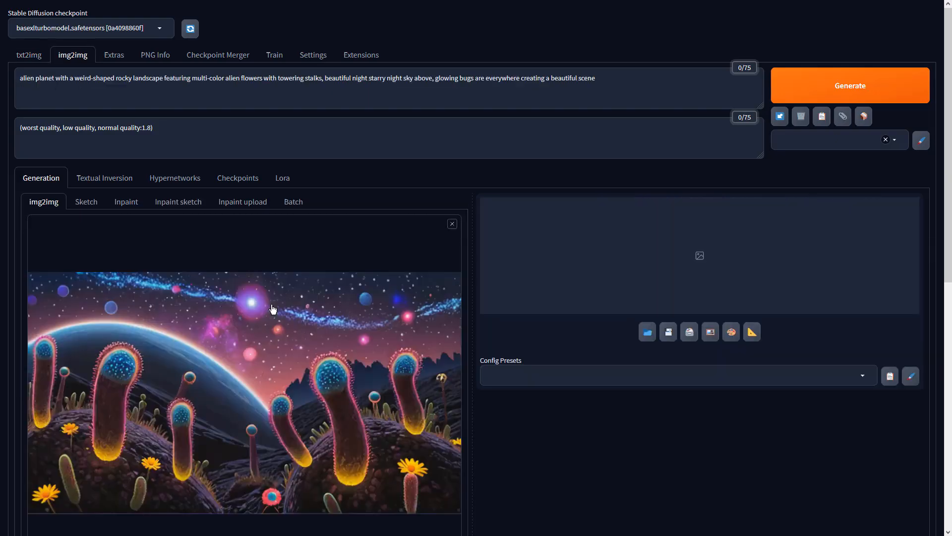
scroll(274, 308, "down", 4)
left_click(126, 228)
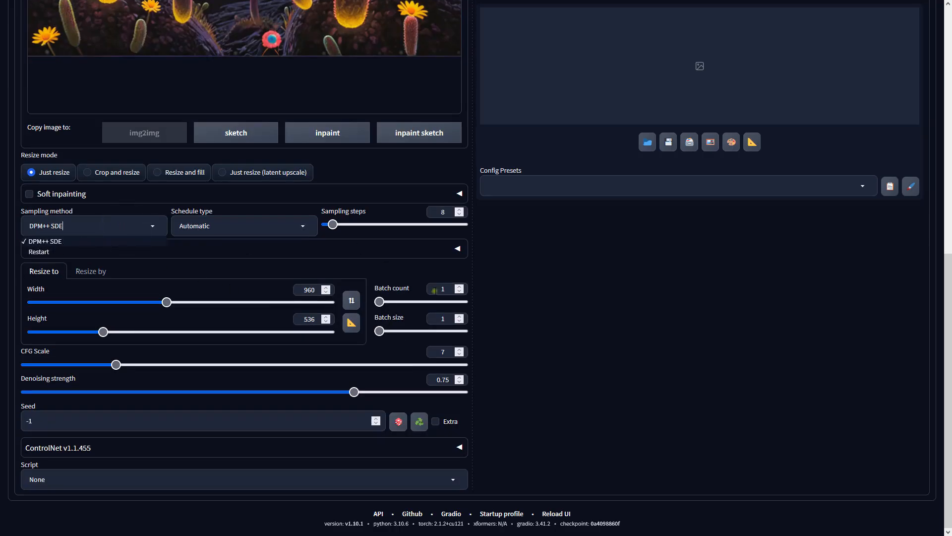
left_click_drag(435, 291, 451, 290)
type("4")
left_click_drag(451, 353, 427, 353)
type("2")
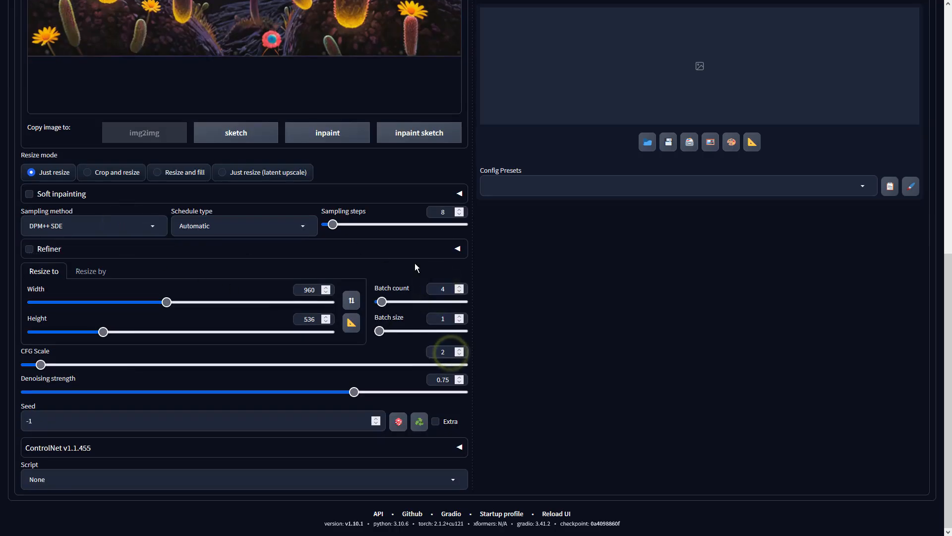
scroll(414, 263, "up", 10)
left_click(842, 88)
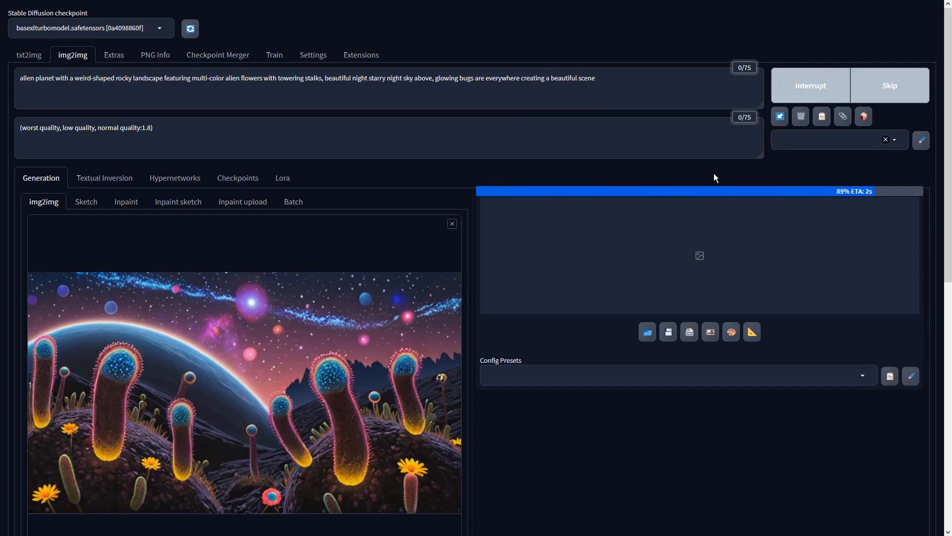
- Browse the generated img2img variations at full size and return to the landscape with the orange mushroom trees
left_click(801, 219)
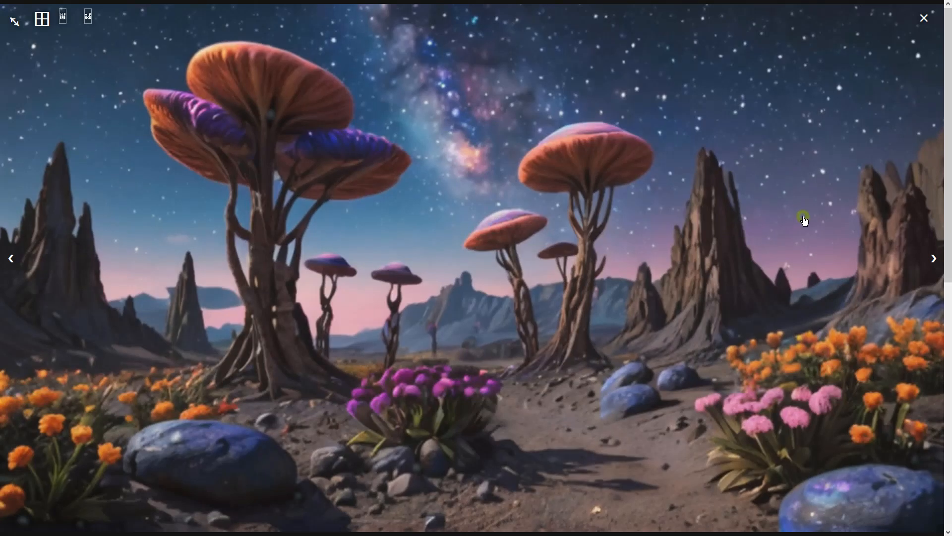
left_click(934, 258)
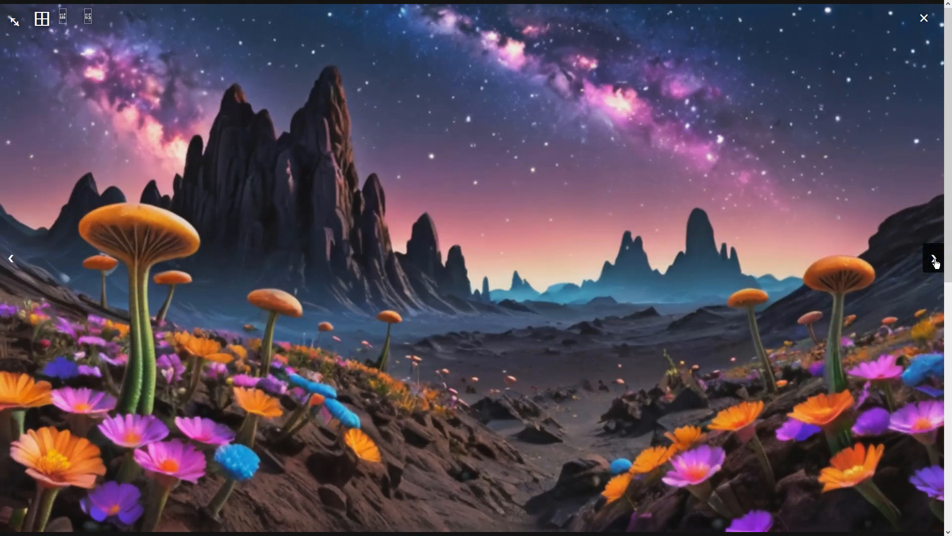
left_click(934, 258)
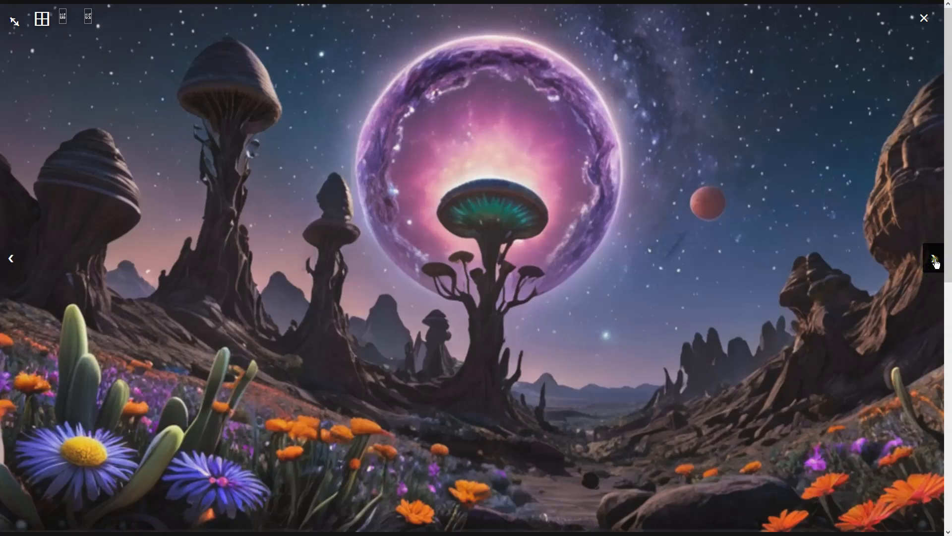
left_click(934, 258)
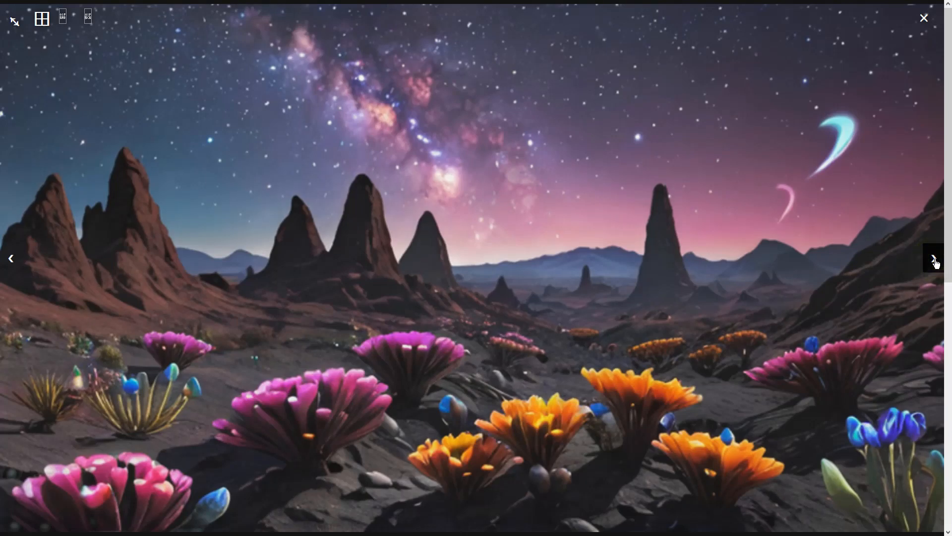
left_click(934, 257)
left_click(744, 261)
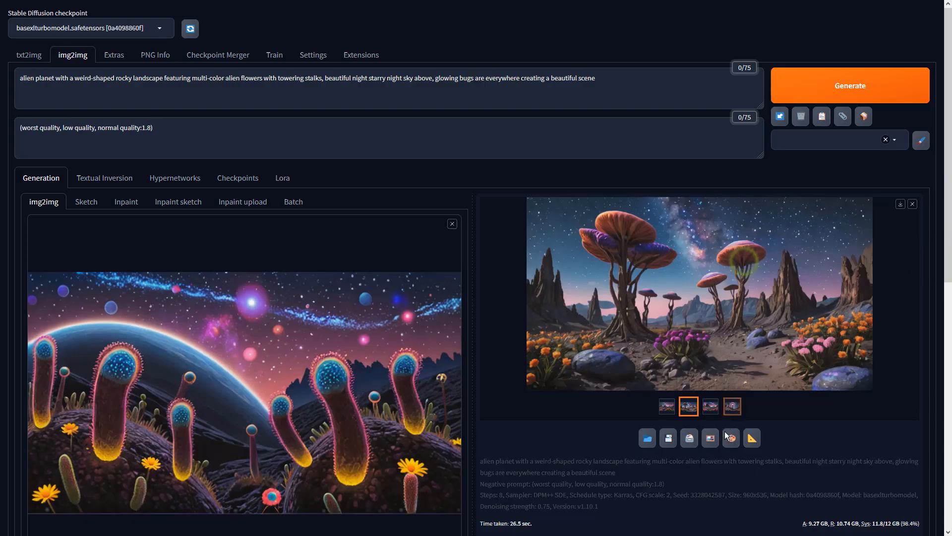
- Send the mushroom-tree image to Extras and process it with upscaler 4xUltrasharp_4xUltrasharpV10 at resize 1
left_click(751, 439)
left_click(176, 255)
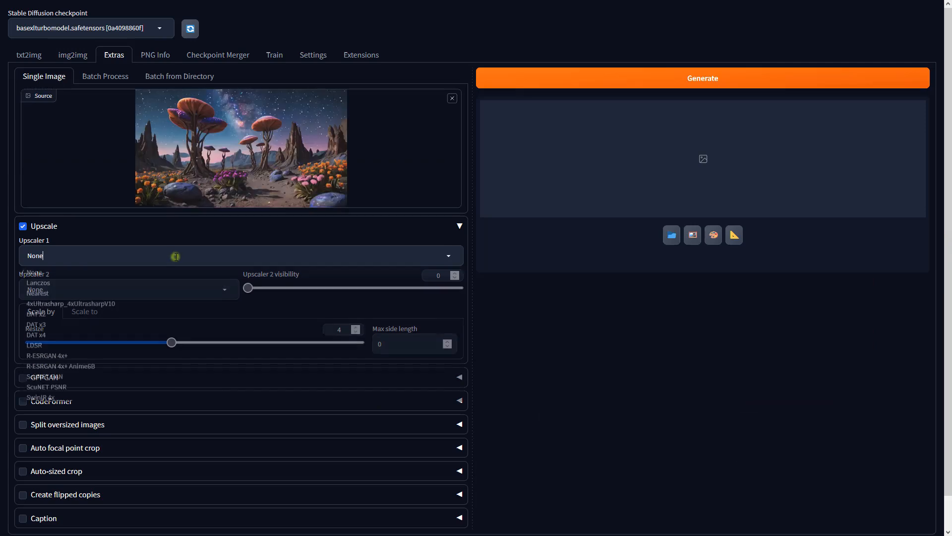
left_click(92, 303)
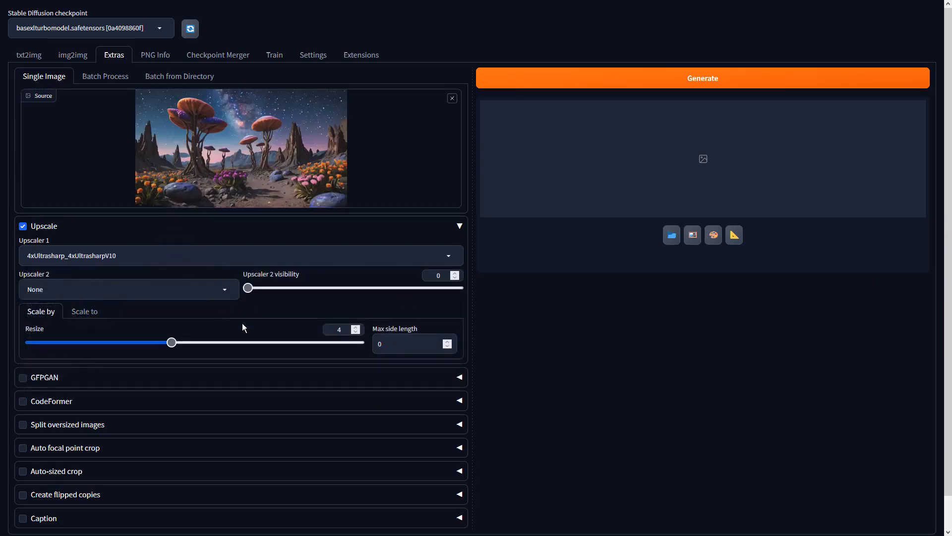
double_click(339, 329)
type("1")
left_click(569, 80)
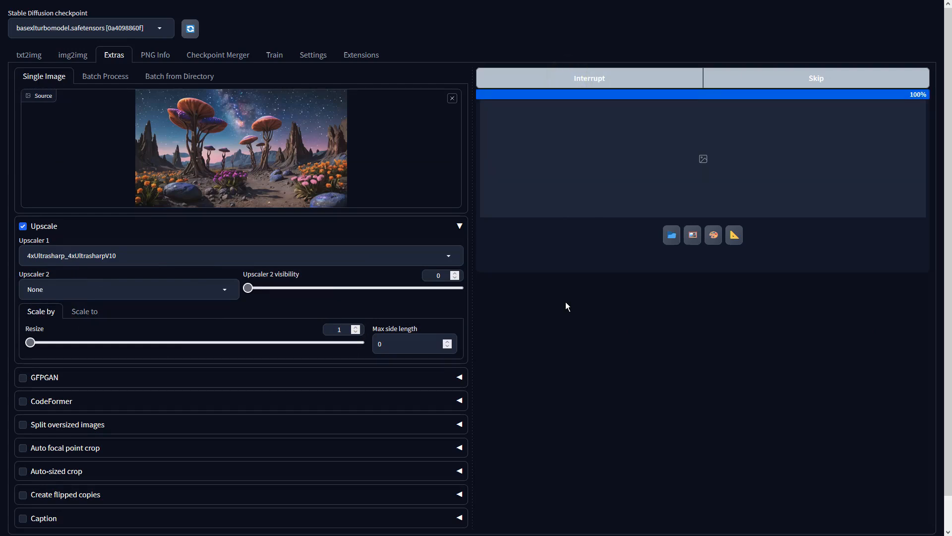
left_click(581, 267)
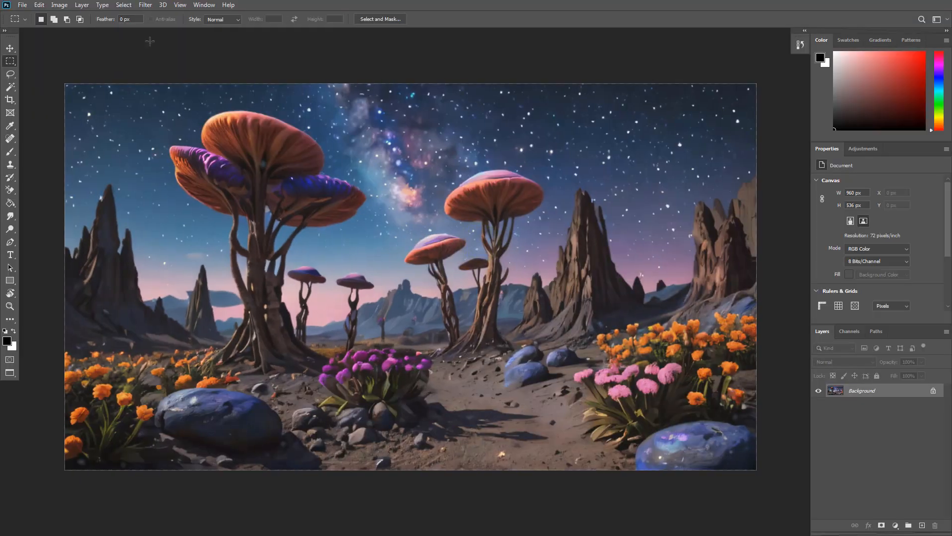
- In Photoshop, apply a Vibrance adjustment to the mushroom-tree image with vibrance +76 and saturation +50
left_click(60, 7)
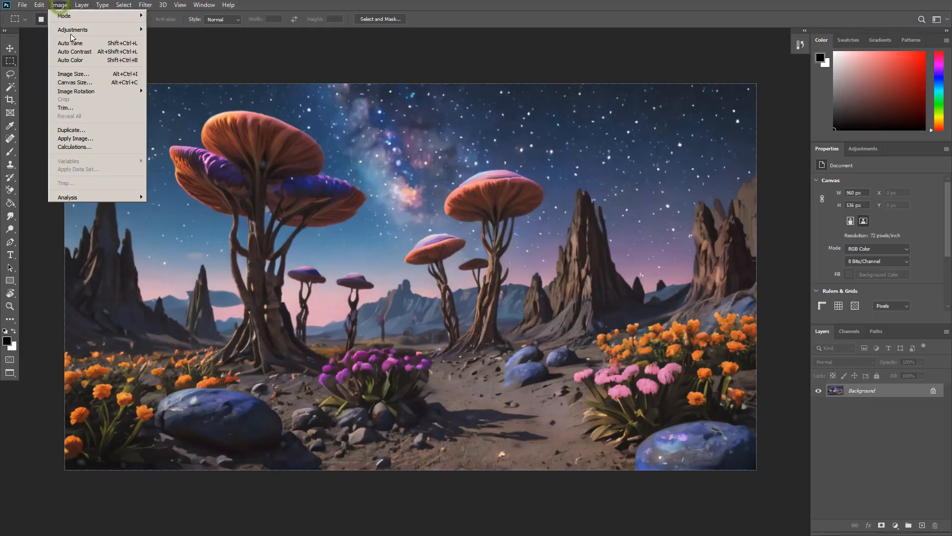
mouse_move(75, 30)
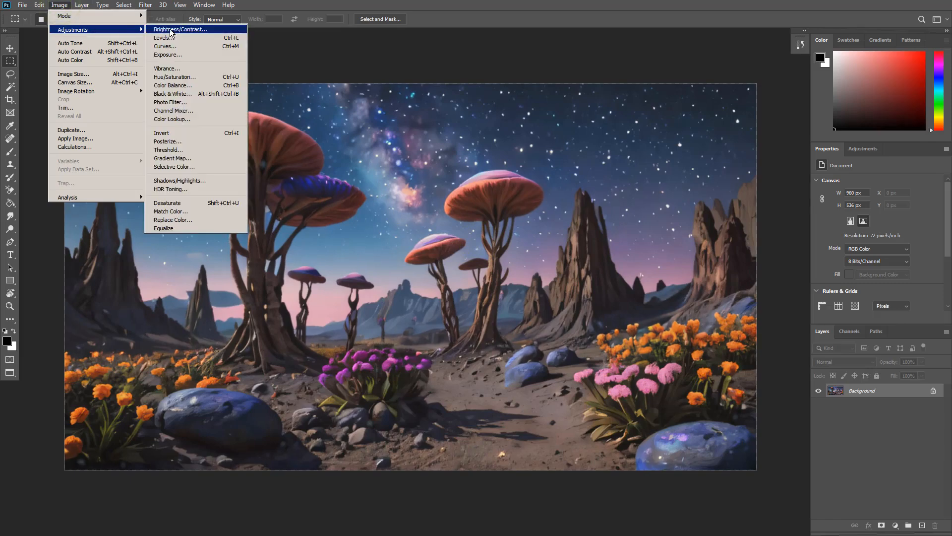
left_click(194, 67)
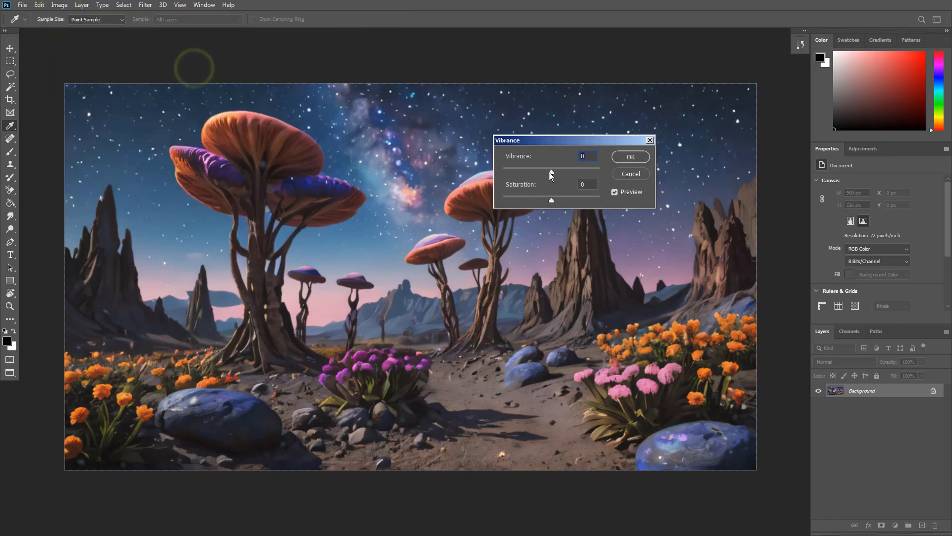
left_click_drag(587, 172, 591, 171)
left_click_drag(551, 200, 576, 200)
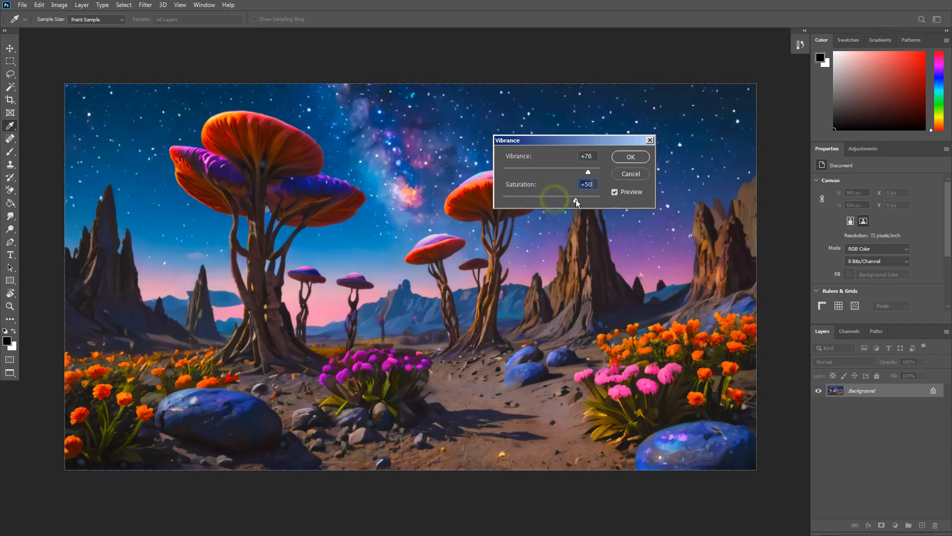
left_click(625, 158)
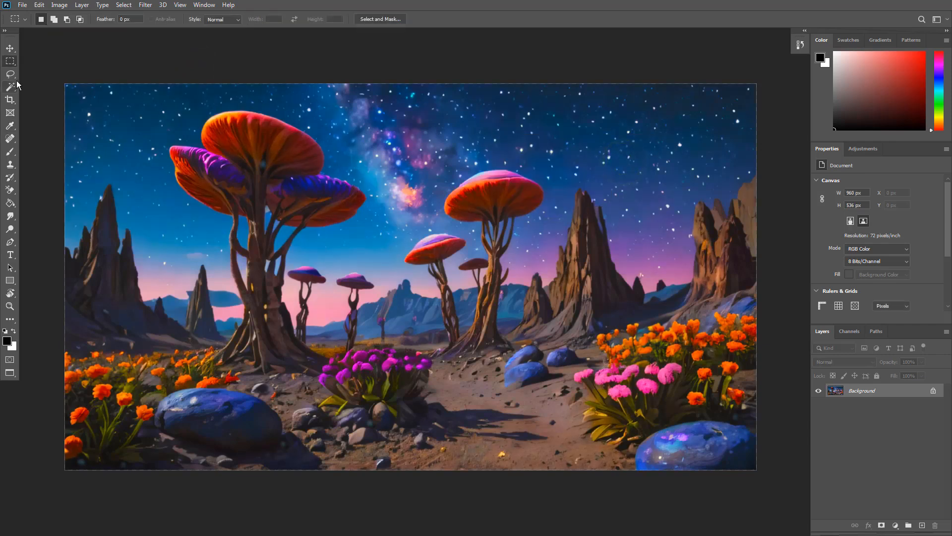
- Apply Auto Color, Auto Contrast and Auto Tone to the image
left_click(60, 6)
left_click(69, 57)
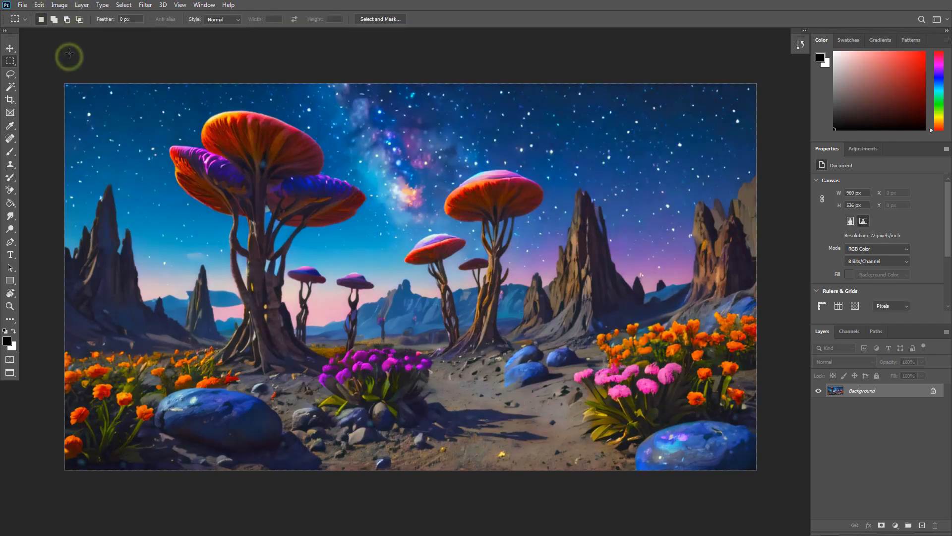
left_click(65, 6)
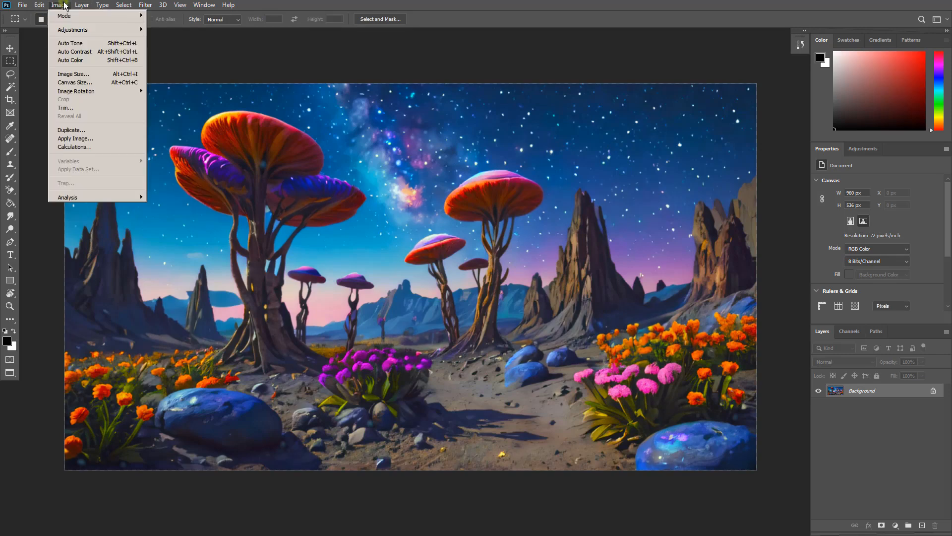
left_click(69, 44)
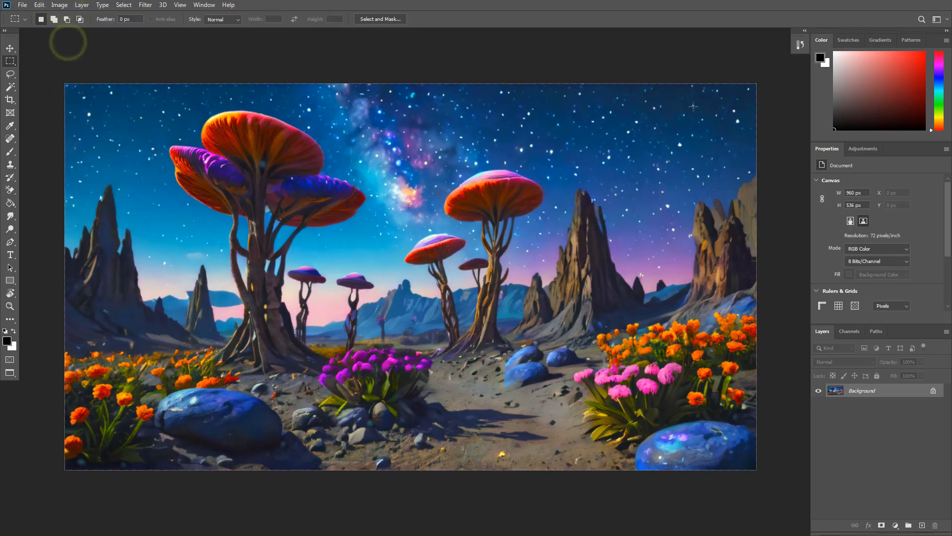
- Compare the original 00000.png with the adjusted version through the history states, ending on the Auto Tone state
left_click(800, 46)
left_click(749, 67)
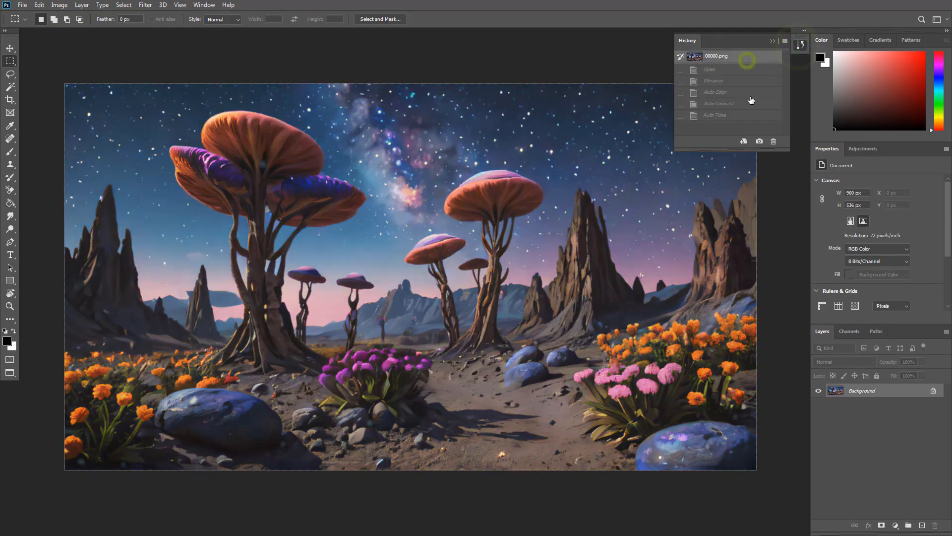
left_click(741, 116)
left_click(720, 56)
left_click(724, 116)
left_click(732, 57)
left_click(727, 115)
left_click(800, 46)
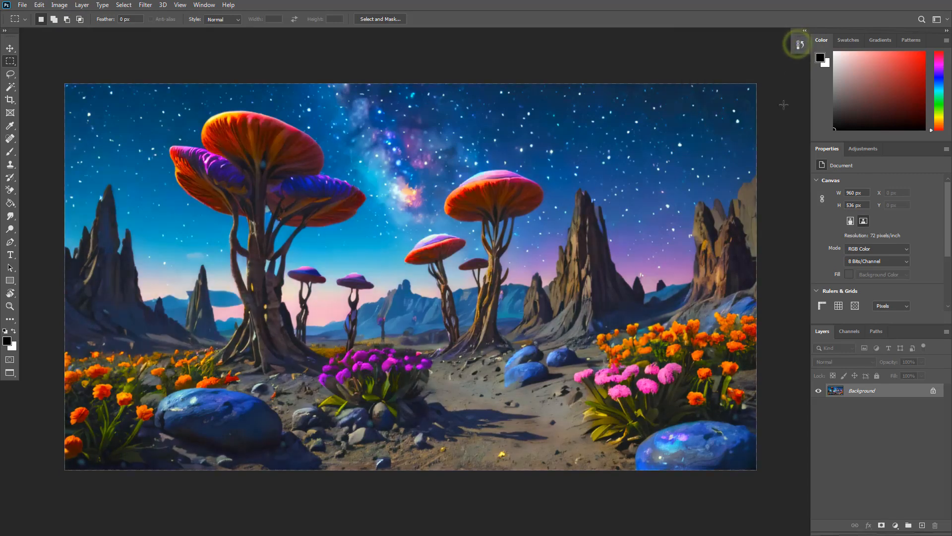